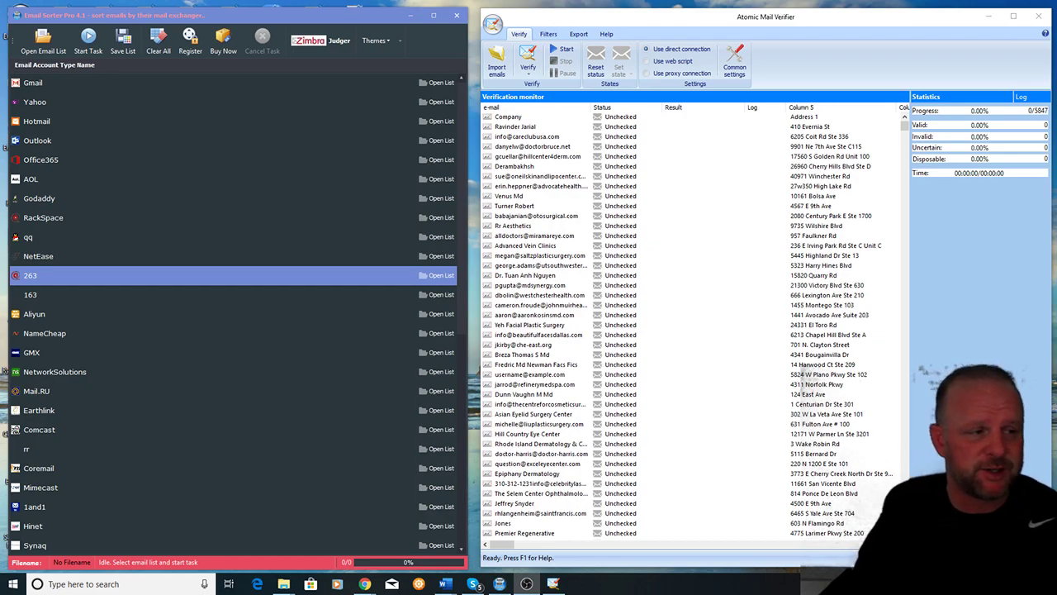
Point out the Earthlink and Gmail provider groups and position the Email Sorter window
{"action": "left_click", "coordinate": [76, 411]}
{"action": "left_click", "coordinate": [190, 237]}
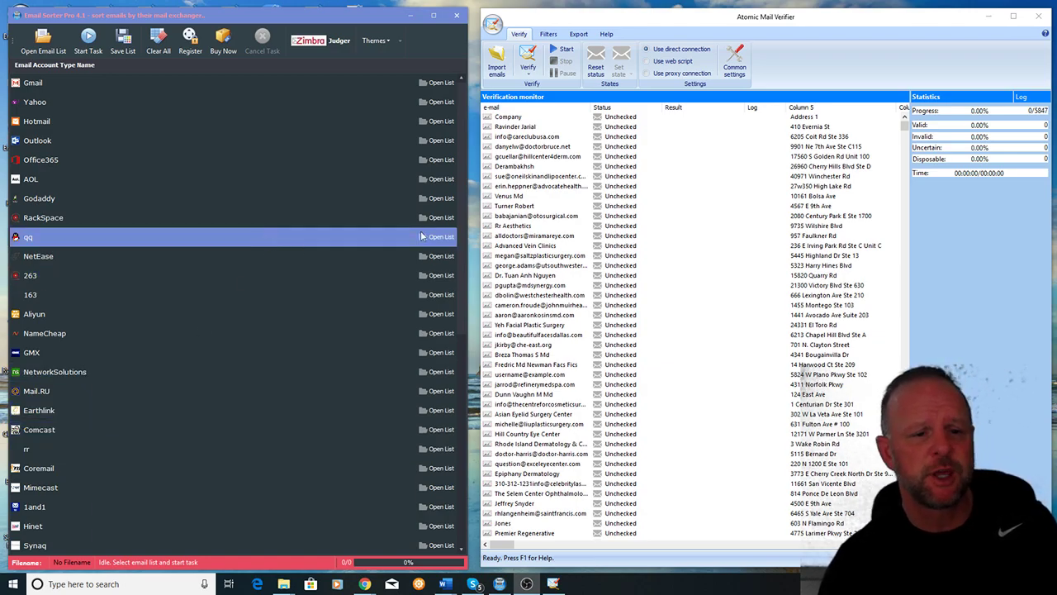
{"action": "left_click", "coordinate": [285, 83]}
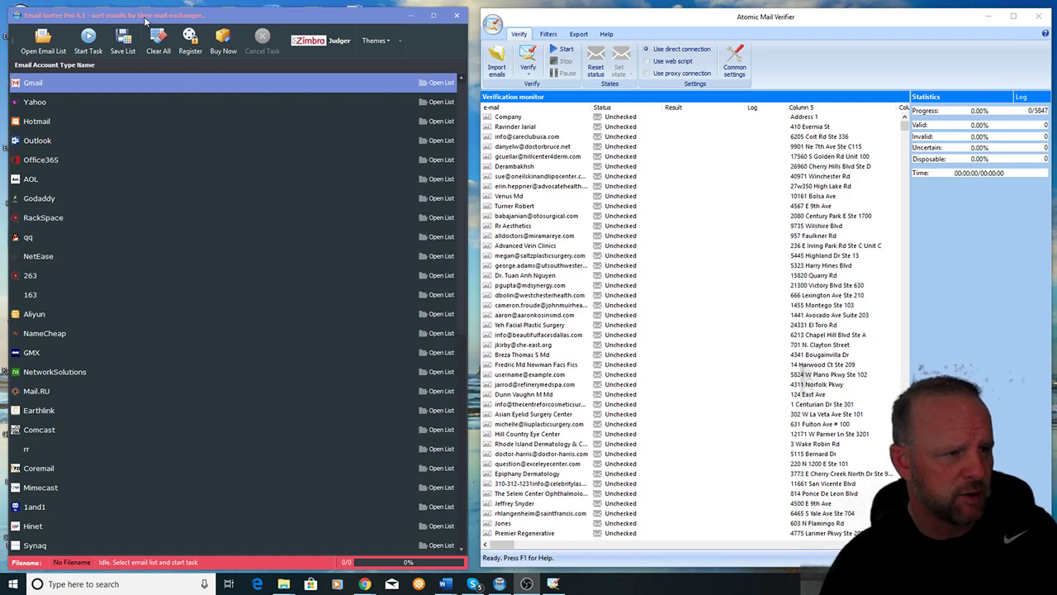
{"action": "left_click_drag", "start_coordinate": [147, 19], "coordinate": [142, 14]}
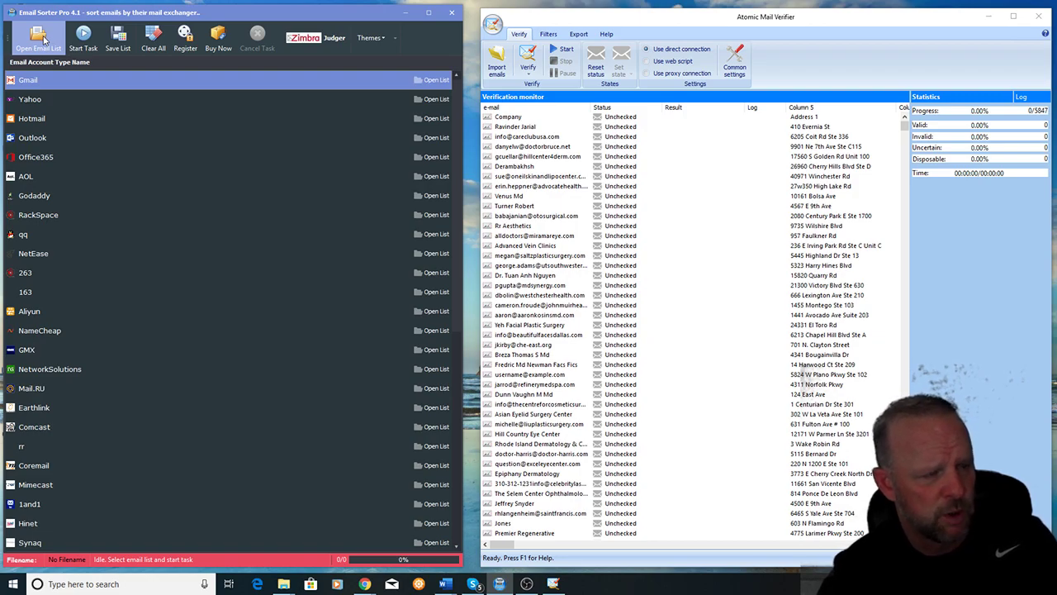
Load the 'Dentists - Confirmed' email list into Email Sorter Pro
{"action": "left_click", "coordinate": [39, 39]}
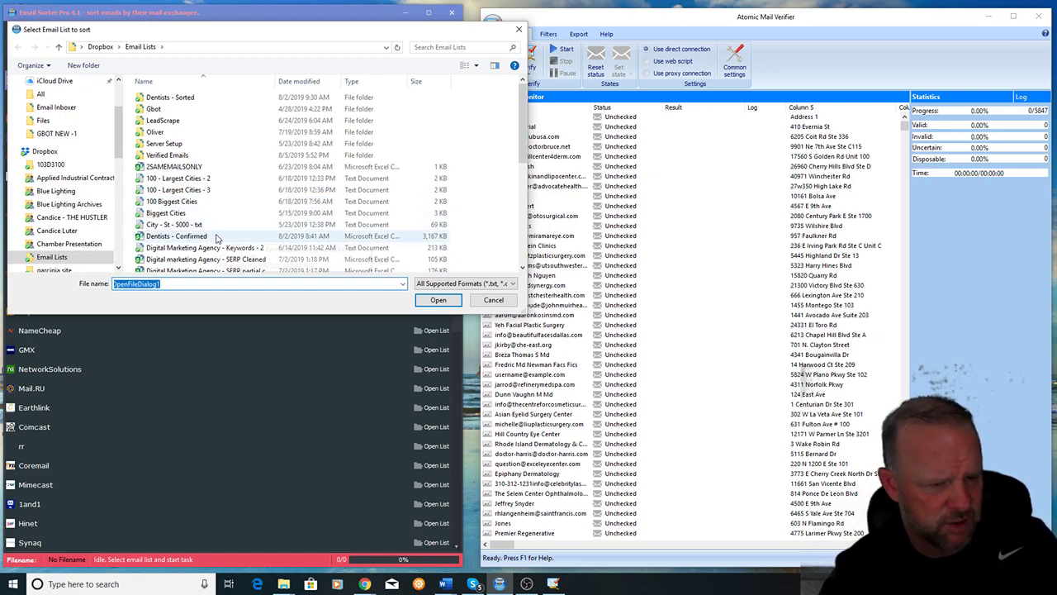
{"action": "double_click", "coordinate": [216, 237]}
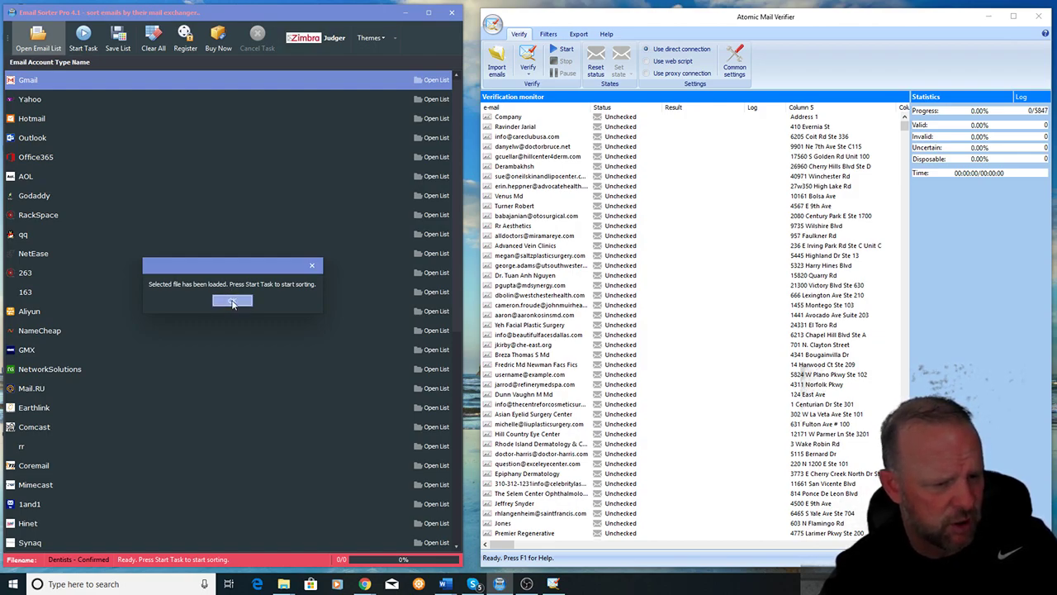
{"action": "left_click", "coordinate": [232, 303]}
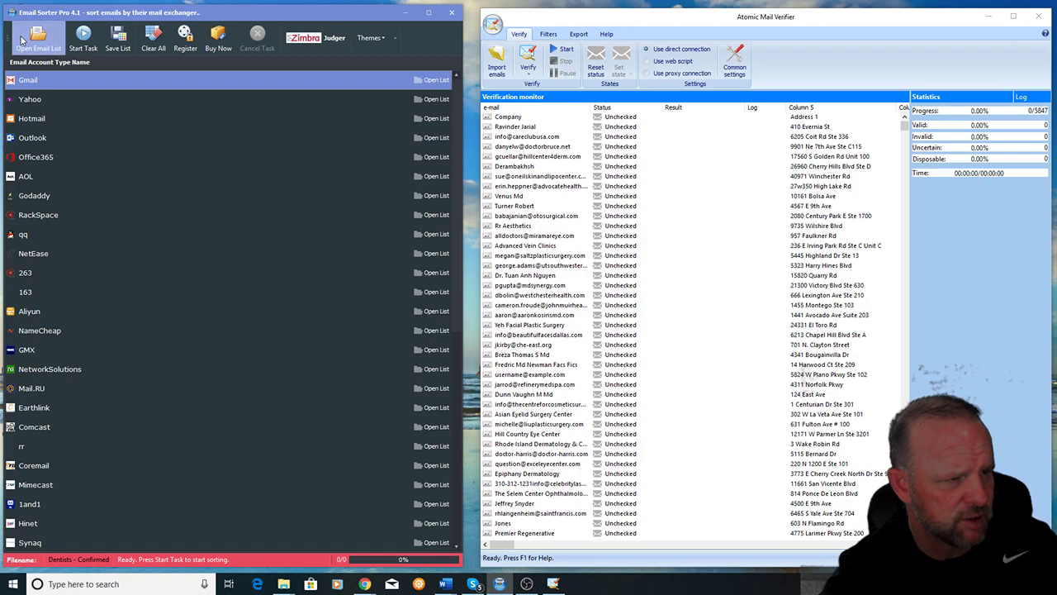
Run the provider sort until counts appear, such as Gmail 372, Hotmail 118, AOL 130
{"action": "left_click", "coordinate": [83, 35]}
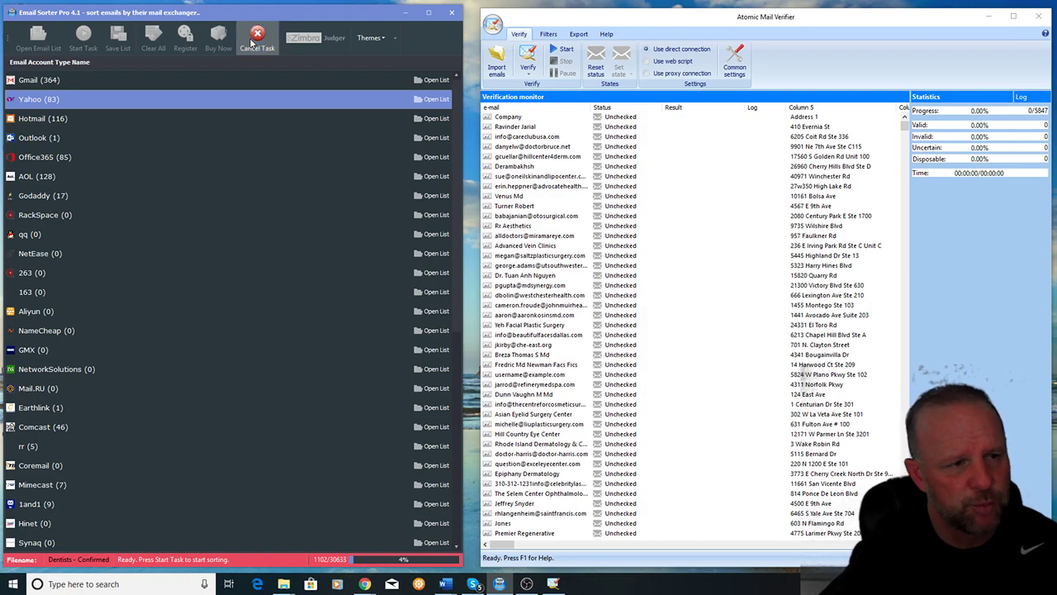
{"action": "left_click_drag", "start_coordinate": [766, 16], "coordinate": [753, 14]}
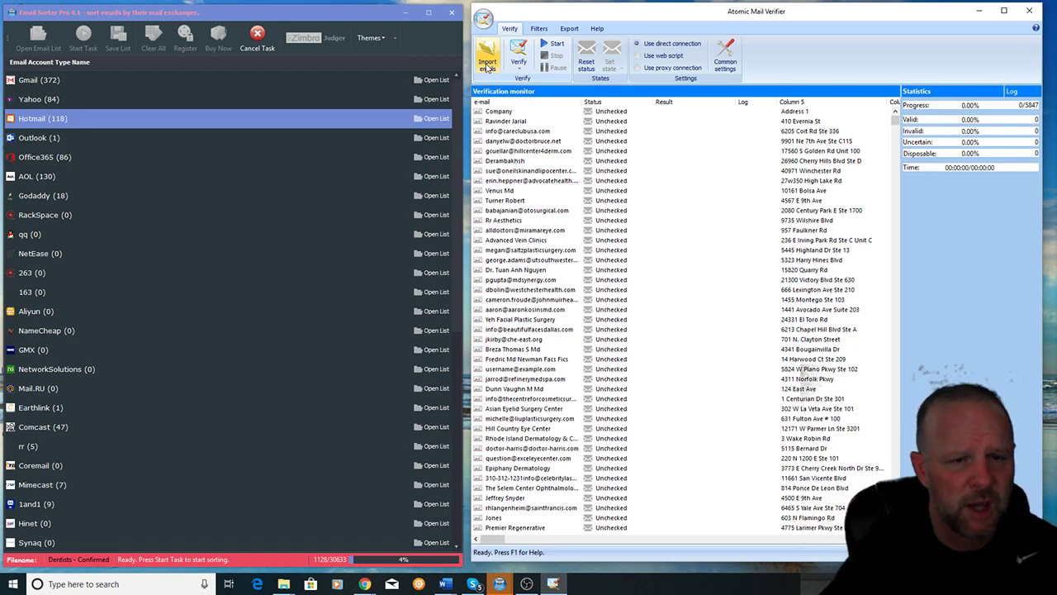
Start verifying the 5,847 imported addresses on the Verify tab
{"action": "left_click", "coordinate": [557, 47]}
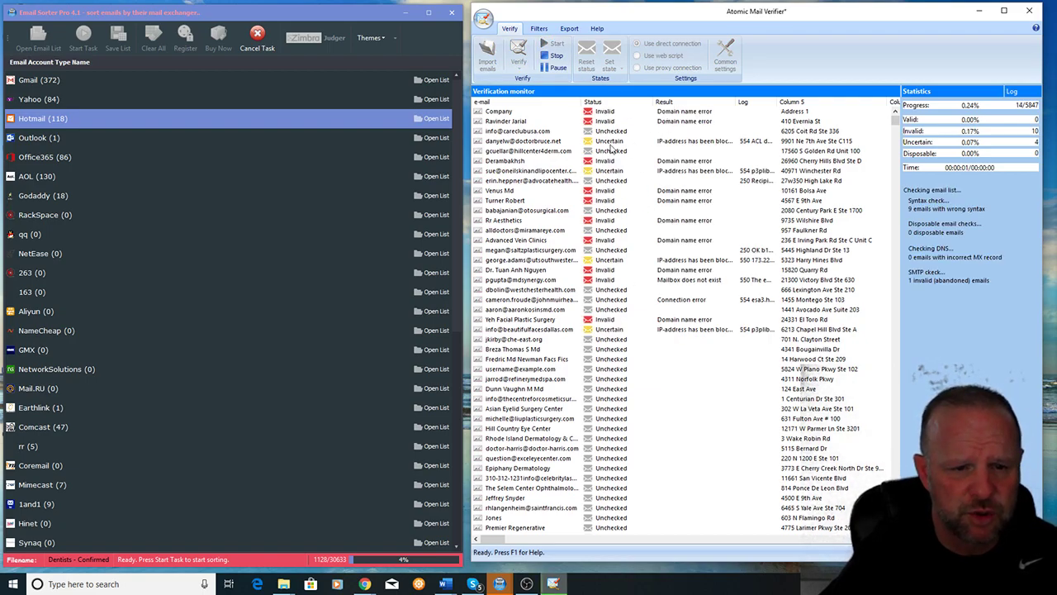